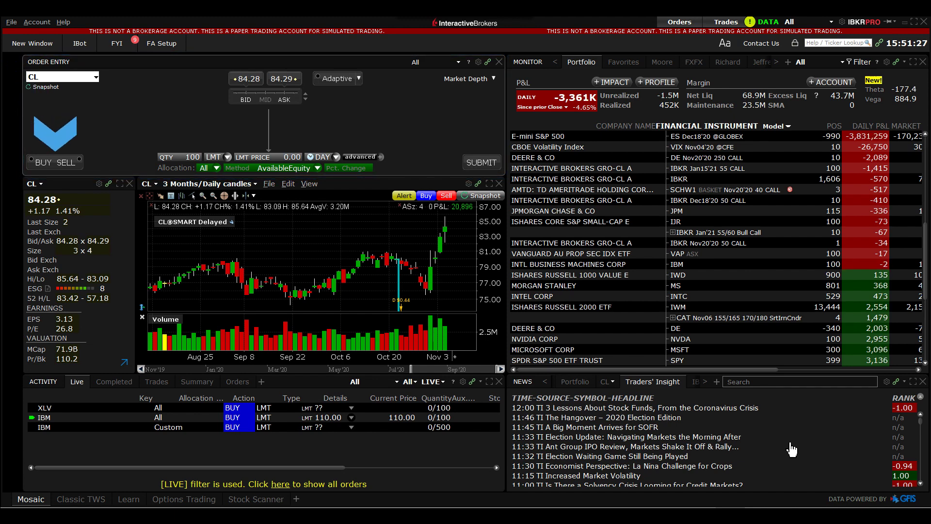
# - Switch the CL order to Buy and browse the allocation accounts and groups list
pyautogui.click(42, 165)
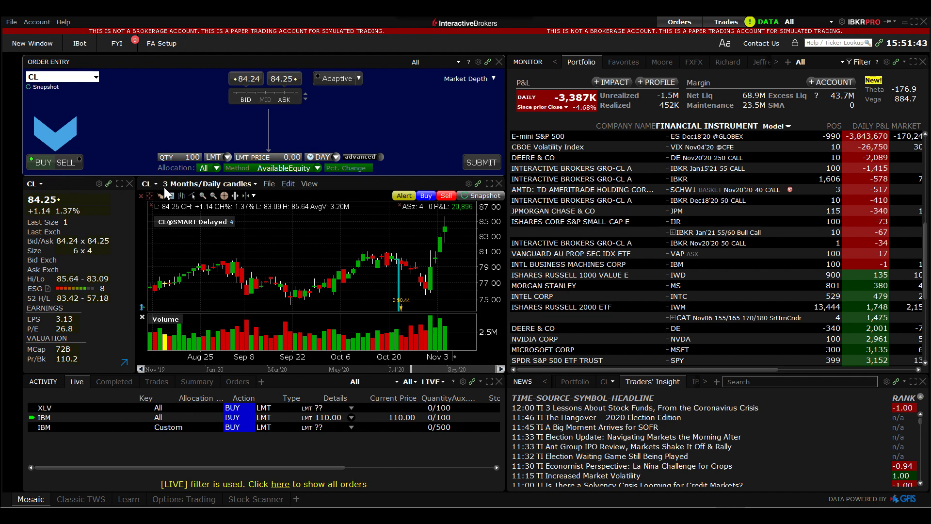
pyautogui.click(216, 167)
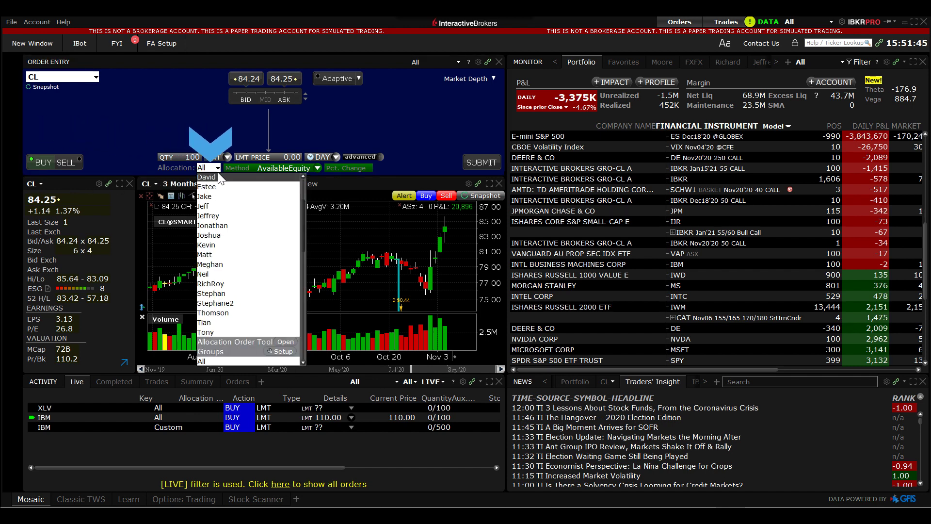
pyautogui.scroll(-4, 246, 215)
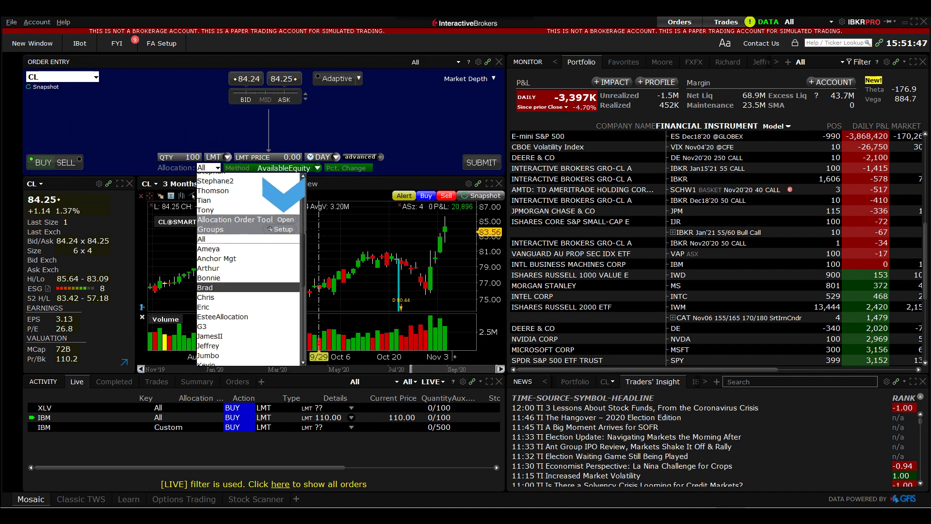
# - Launch the Allocation Order Tool from the allocation list for the CL buy
pyautogui.click(235, 220)
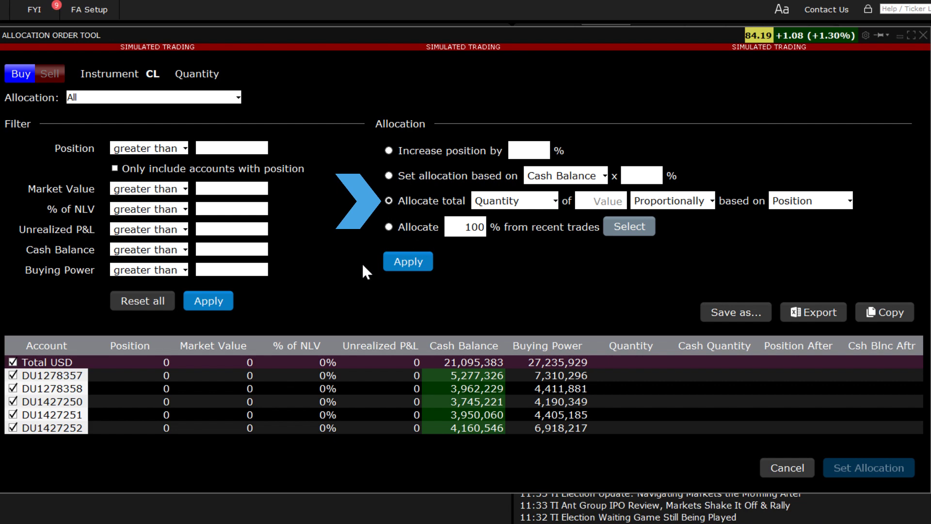
# - Set the allocation total to a Quantity of 10000
pyautogui.click(554, 202)
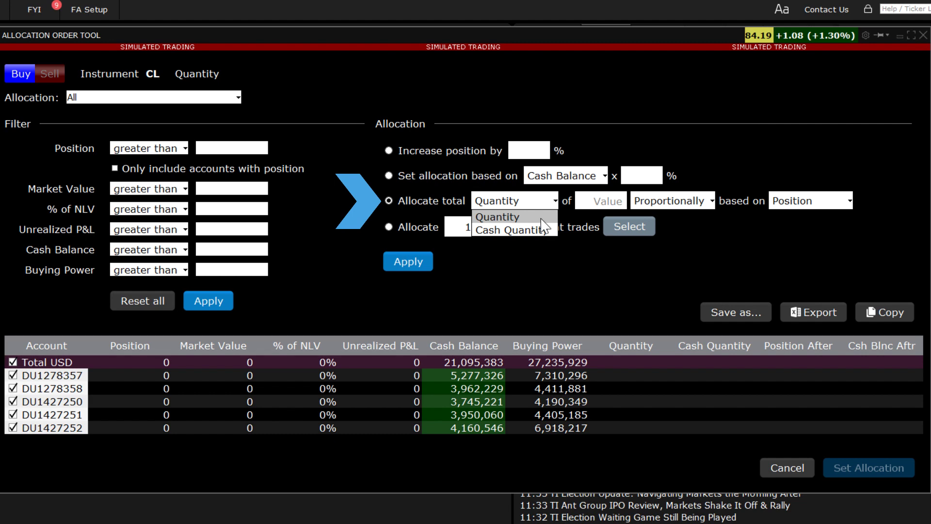
pyautogui.click(543, 216)
pyautogui.click(582, 202)
pyautogui.write('10000')
pyautogui.click(732, 210)
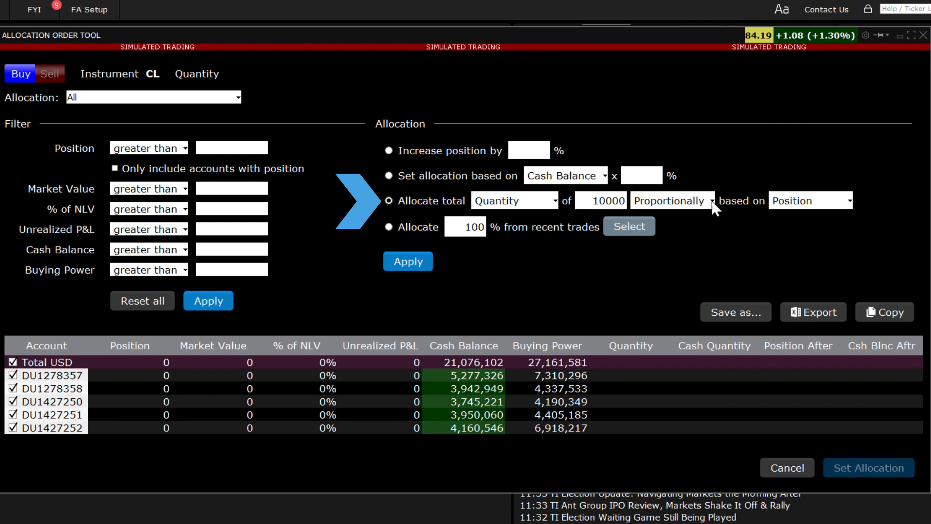
# - Split the total Proportionally, based on Buying Power
pyautogui.click(712, 204)
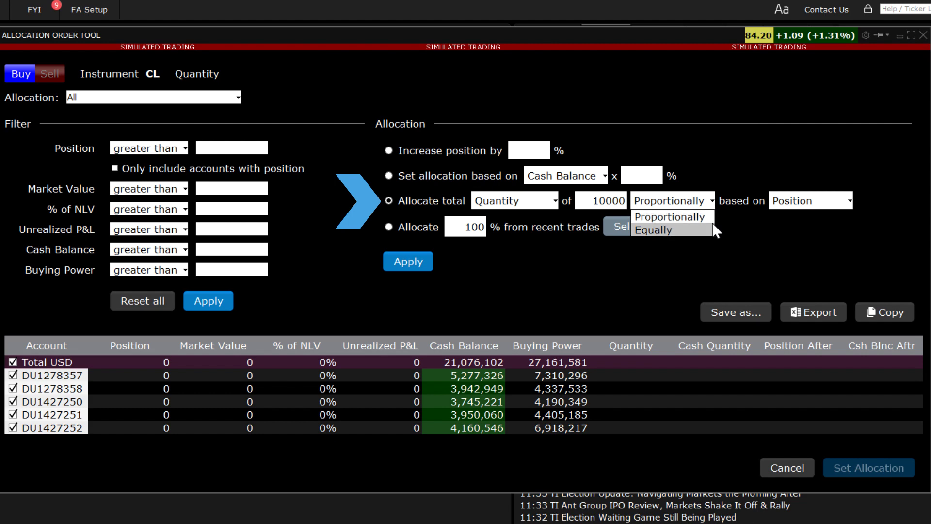
pyautogui.click(712, 234)
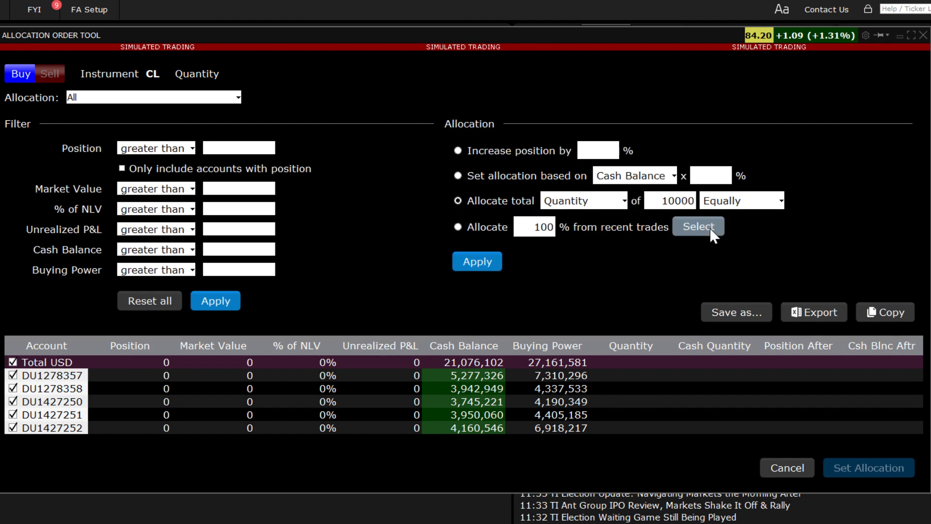
pyautogui.click(781, 208)
pyautogui.click(773, 214)
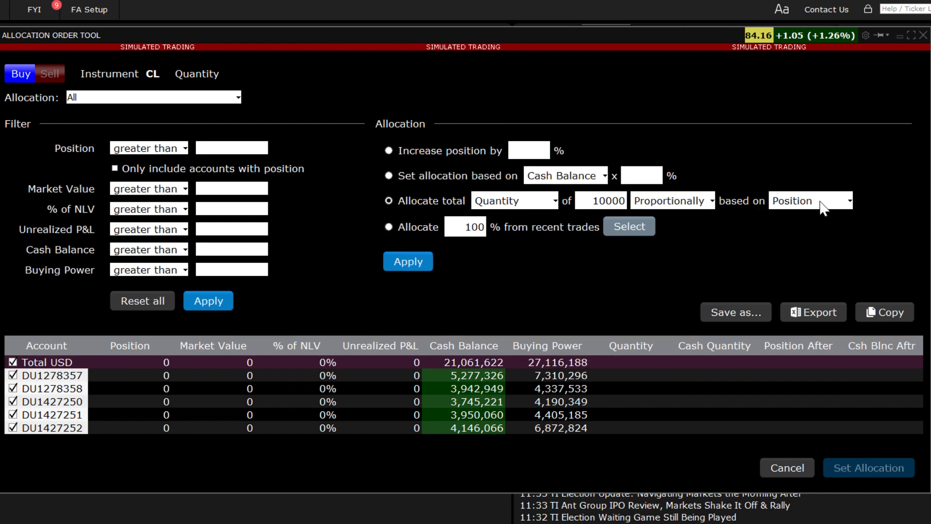
pyautogui.click(848, 202)
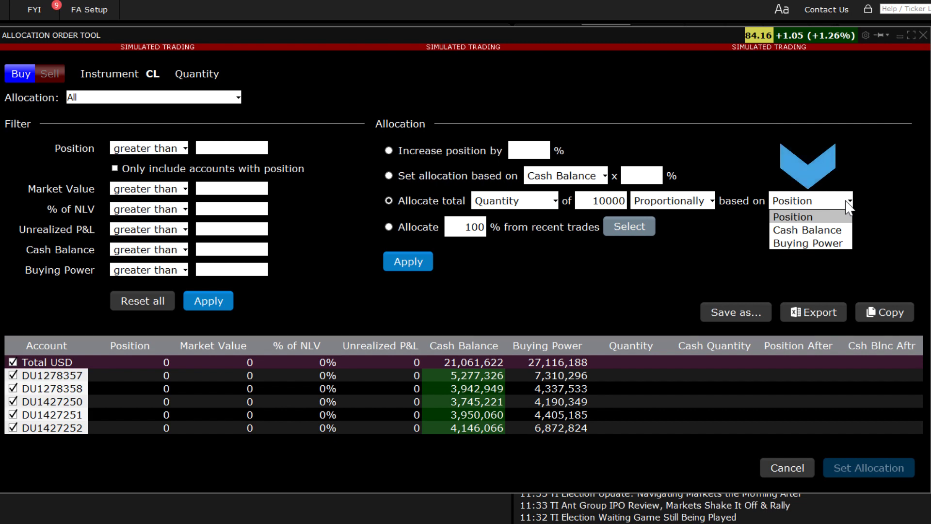
pyautogui.click(847, 248)
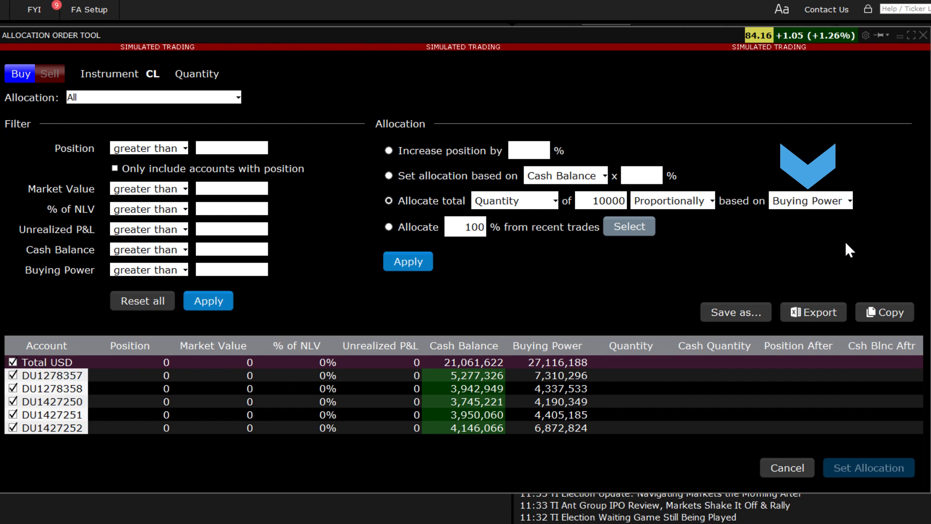
# - Apply to compute each account's share of 10,000 CL, then Set Allocation on the order
pyautogui.click(418, 266)
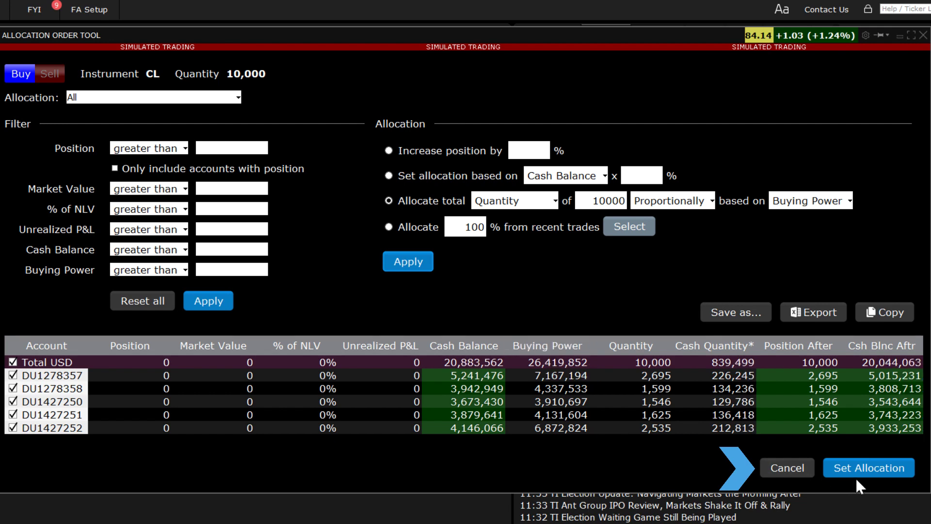
pyautogui.click(885, 468)
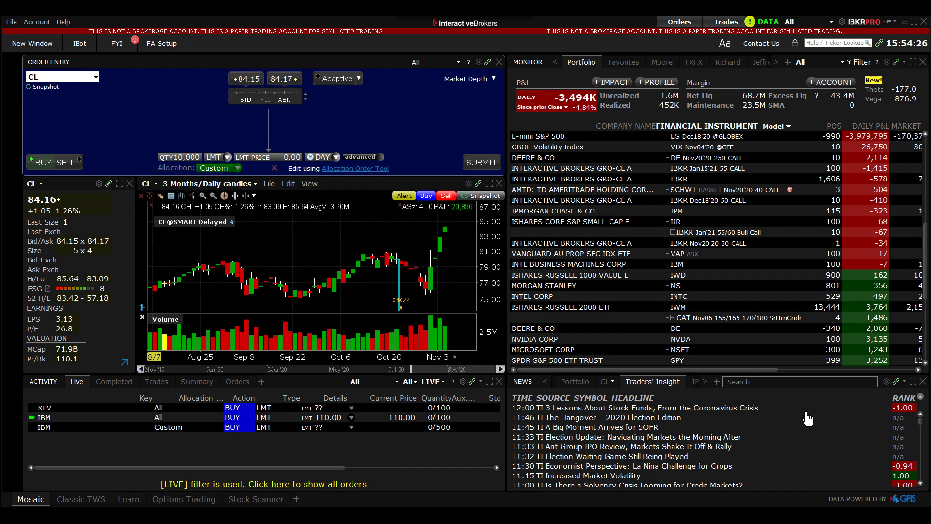
# - Set the CL limit price to 84 and submit the 10,000-share buy
pyautogui.click(291, 156)
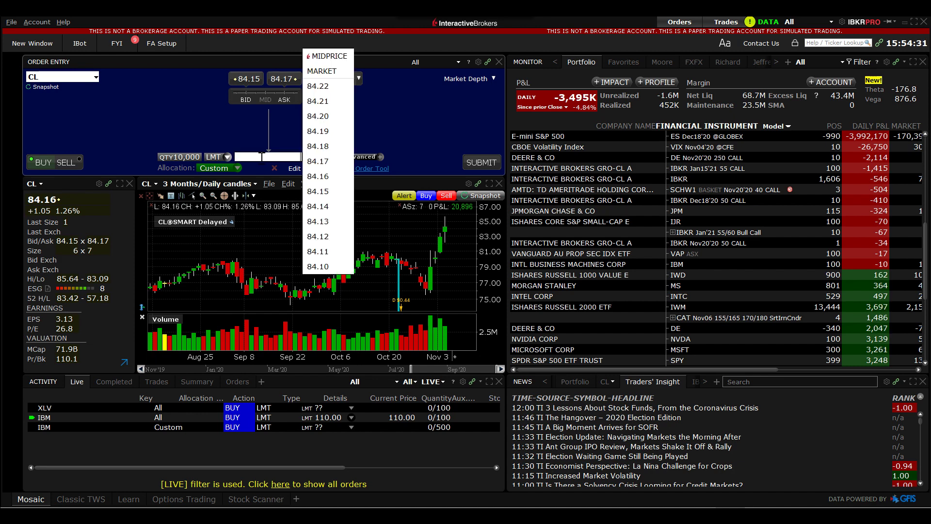
pyautogui.write('84')
pyautogui.click(481, 163)
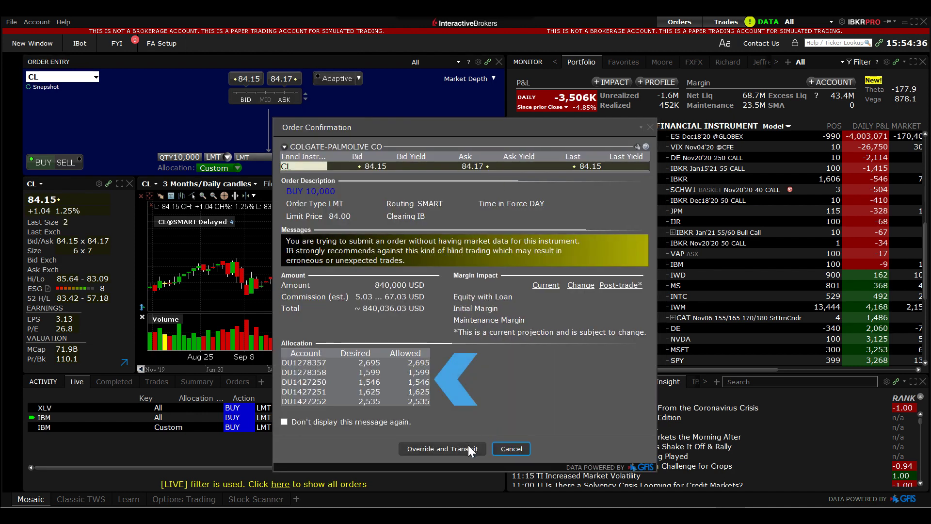
# - Transmit the CL order despite the warning, then open the Allocation Order Tool for IWD
pyautogui.click(467, 444)
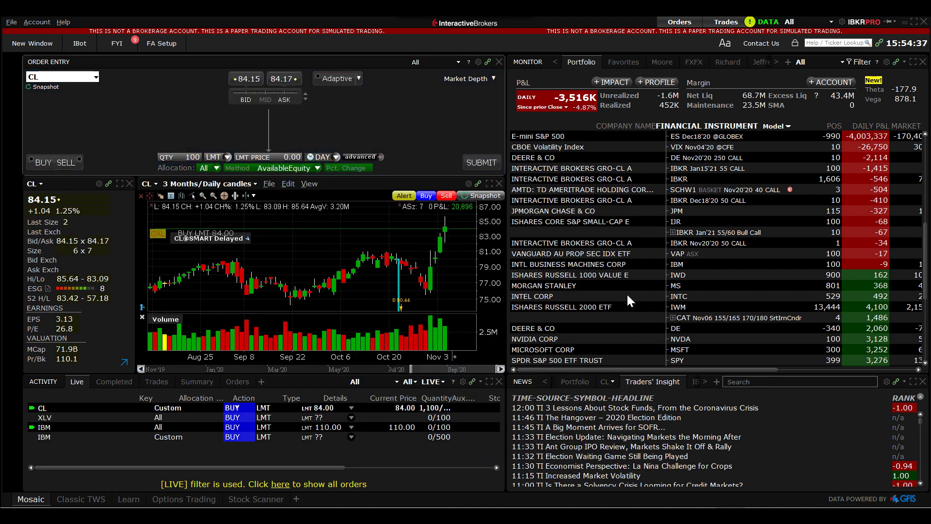
pyautogui.click(686, 274)
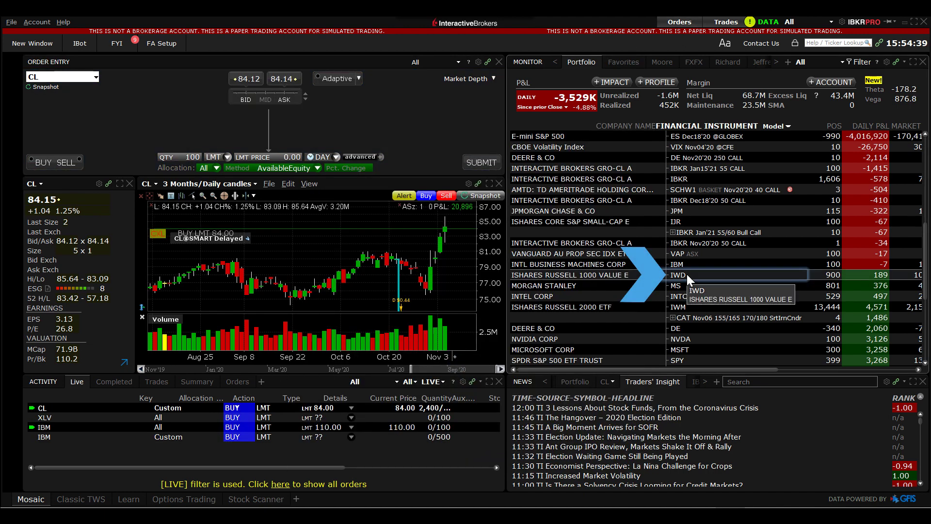
pyautogui.click(217, 168)
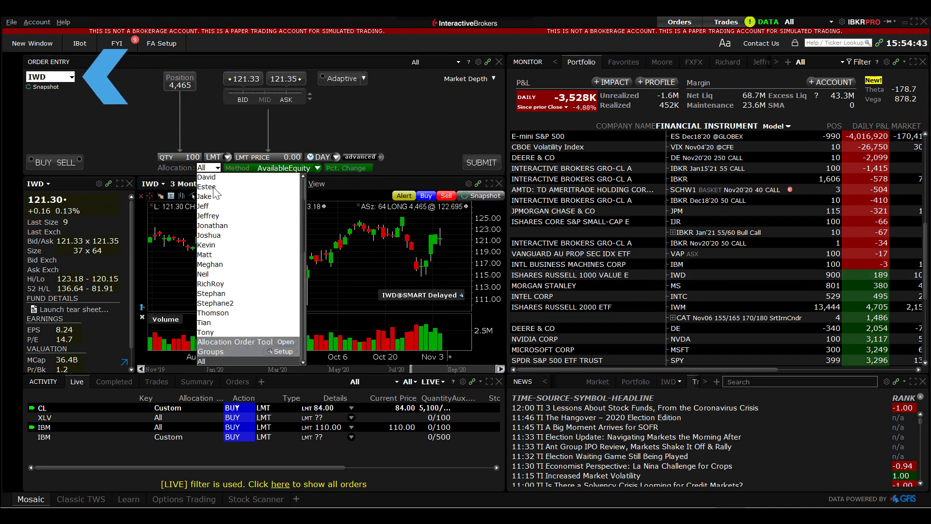
pyautogui.scroll(-3, 242, 313)
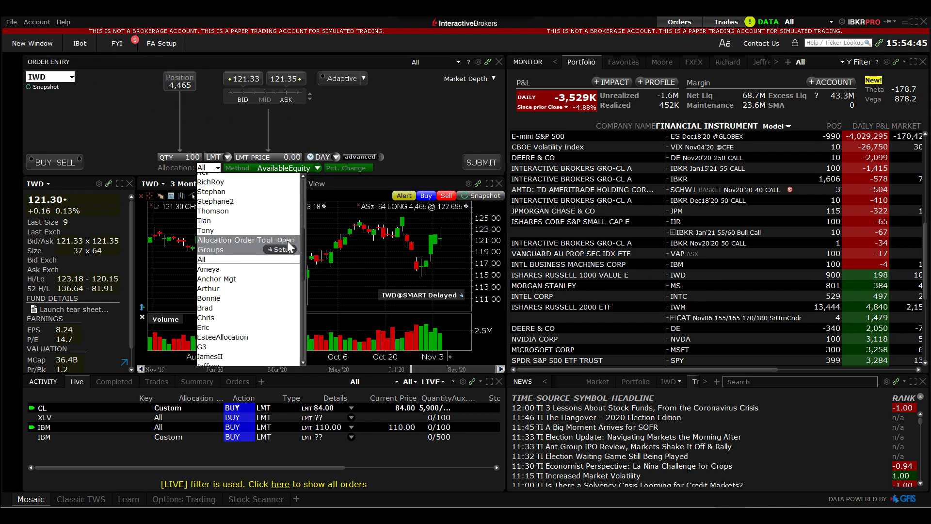
pyautogui.click(285, 238)
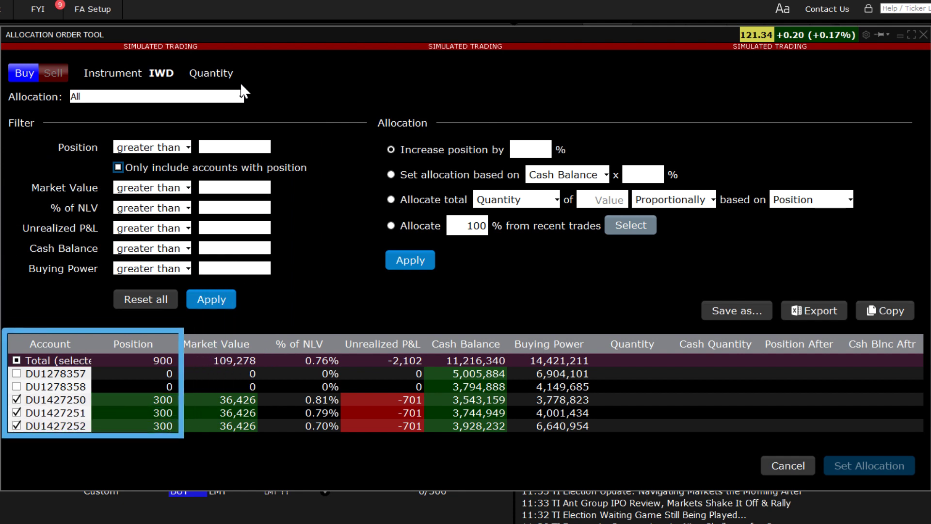
# - Filter IWD allocation to accounts with a position, then view recent instruments
pyautogui.click(210, 298)
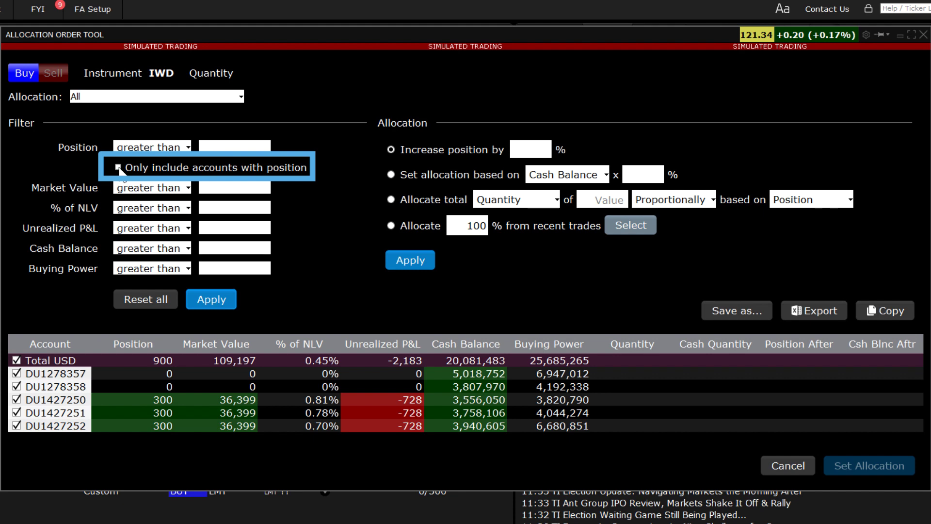
pyautogui.click(117, 167)
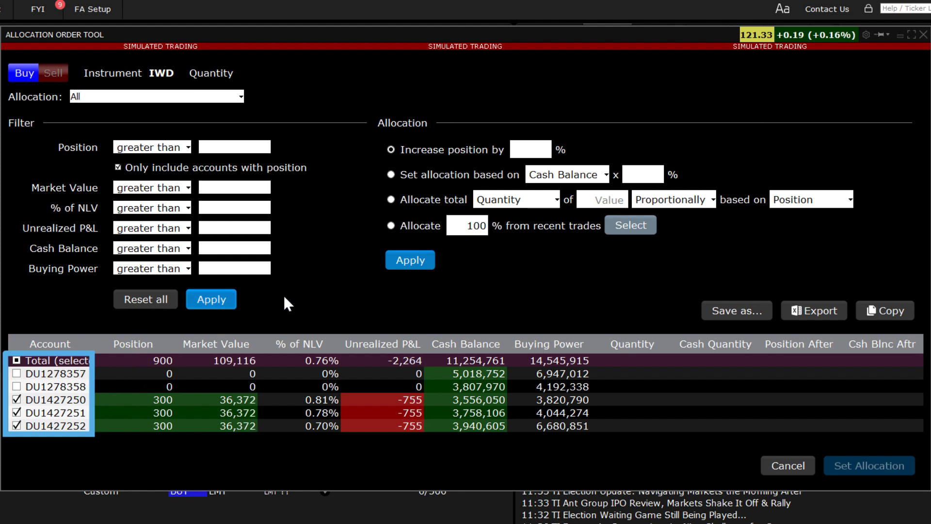
pyautogui.click(189, 148)
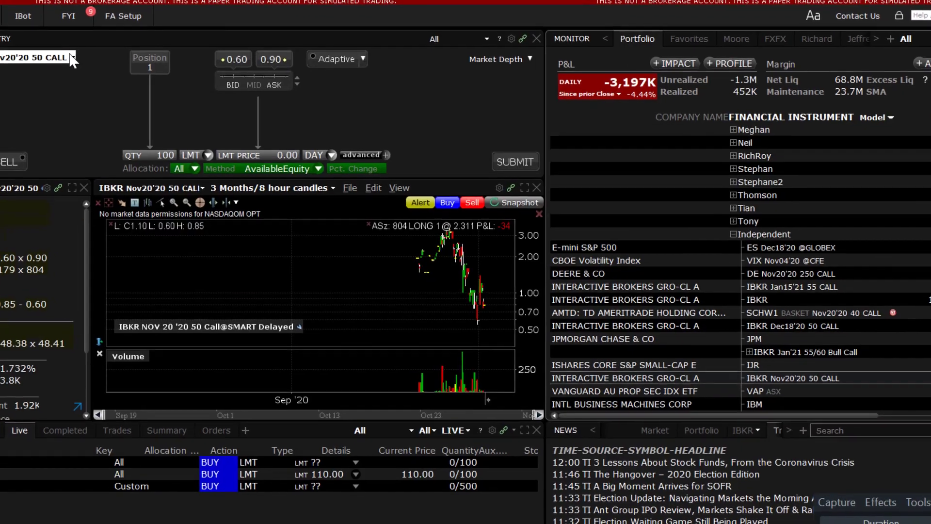
pyautogui.click(72, 58)
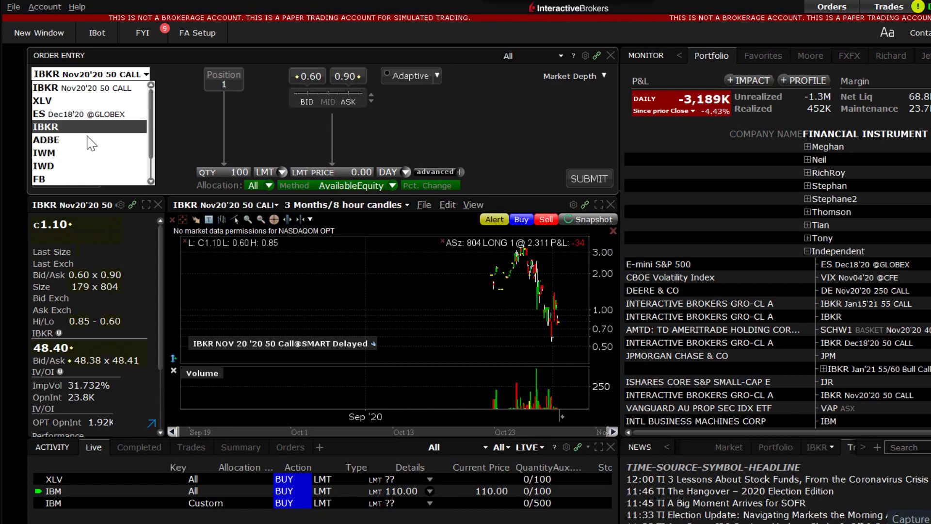
# - Load IBKR into the order entry and open its Allocation Order Tool
pyautogui.press('Return')
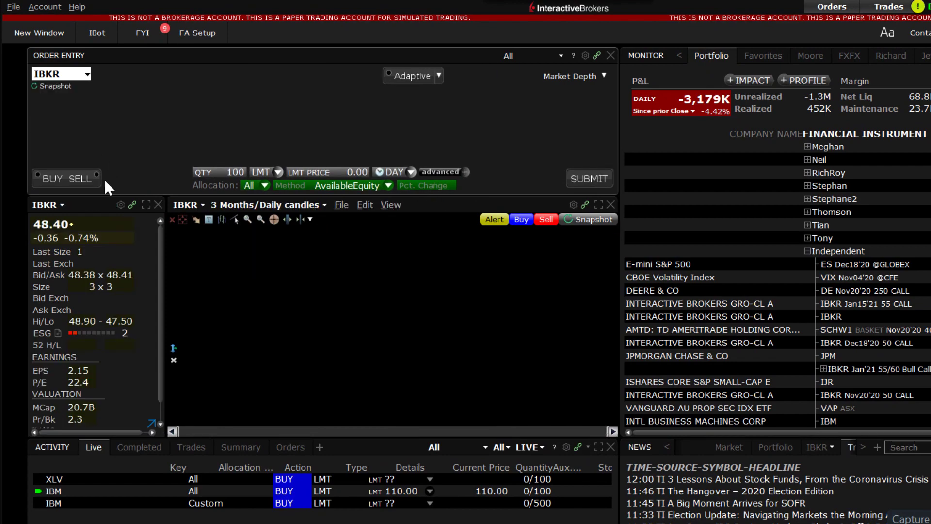
pyautogui.click(265, 185)
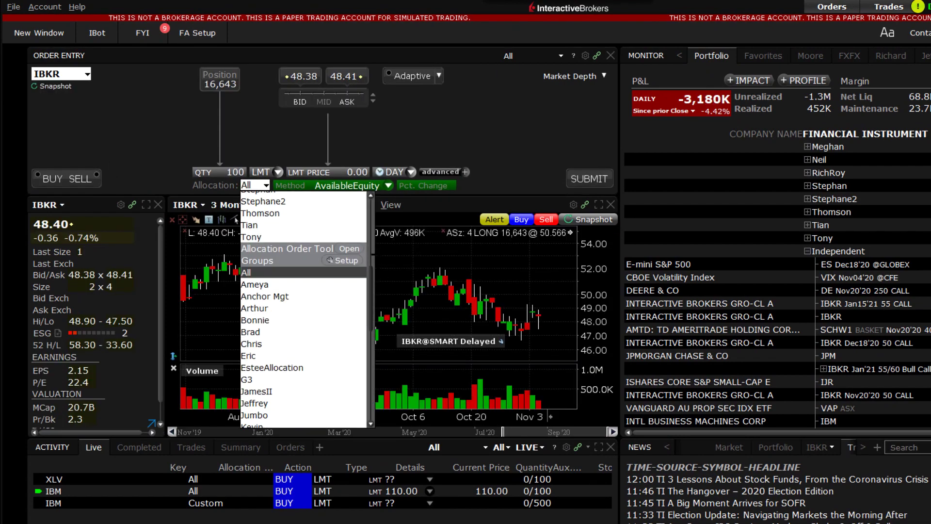
pyautogui.click(354, 244)
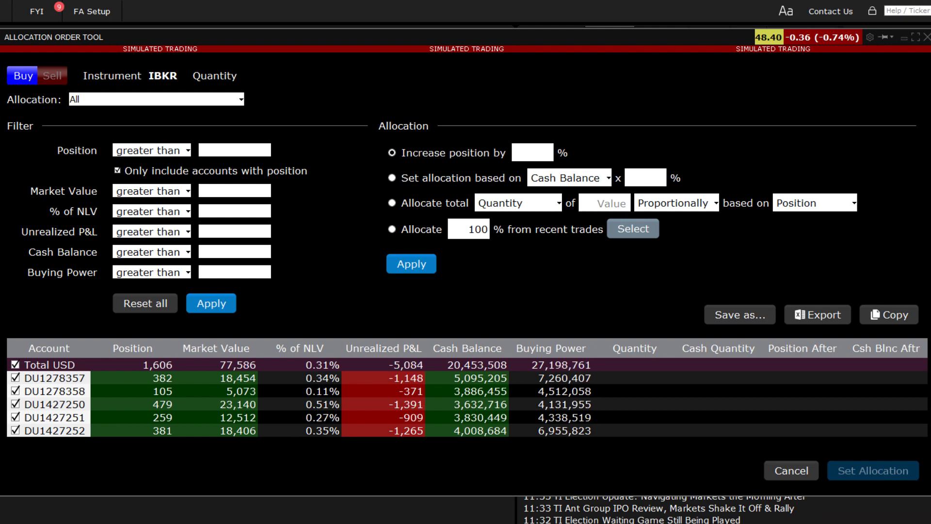
# - Apply a Position less than 400 filter to the IBKR accounts
pyautogui.click(167, 151)
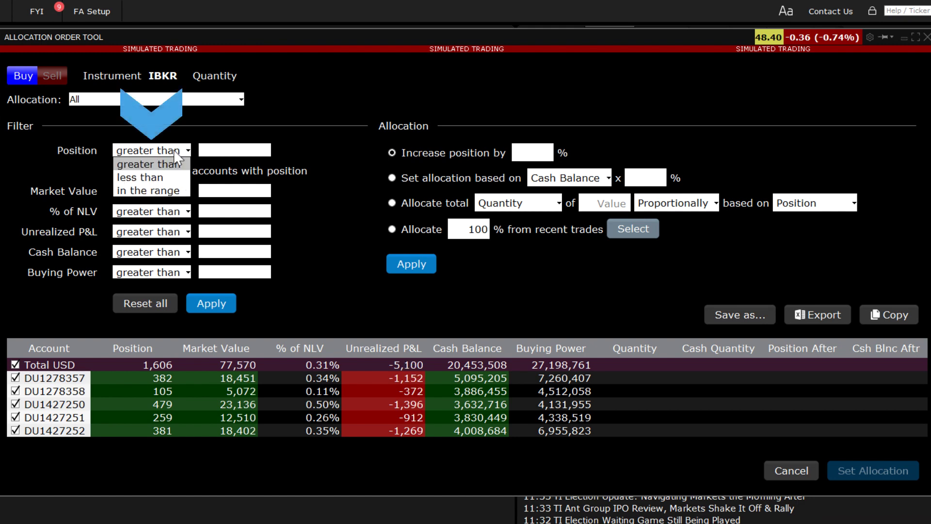
pyautogui.click(167, 177)
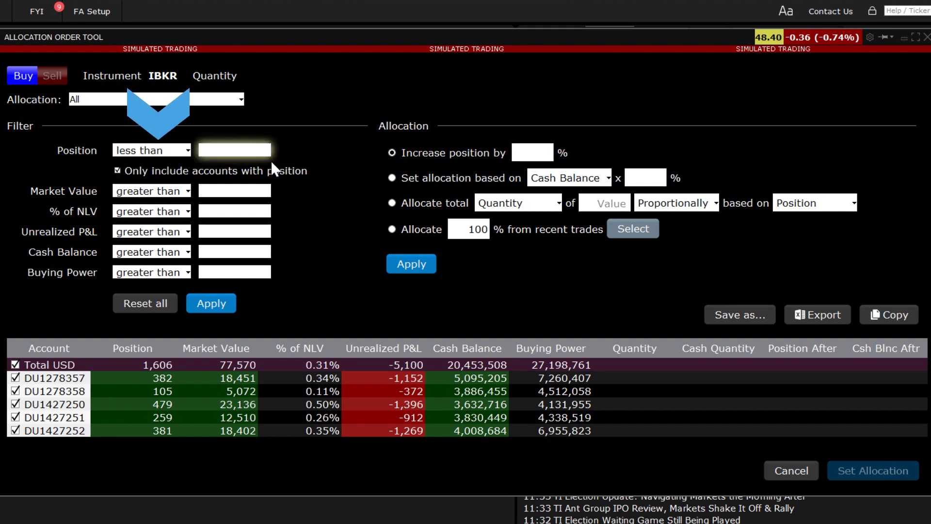
pyautogui.write('400')
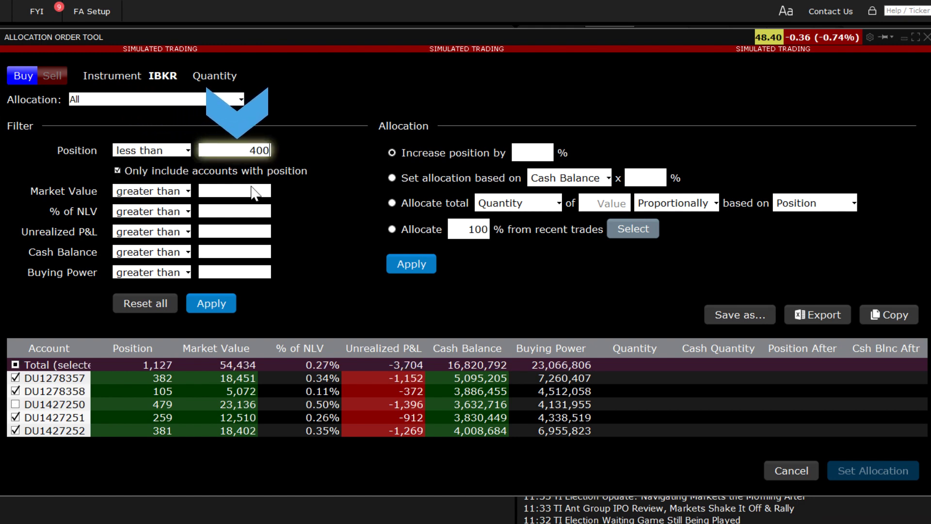
pyautogui.click(218, 300)
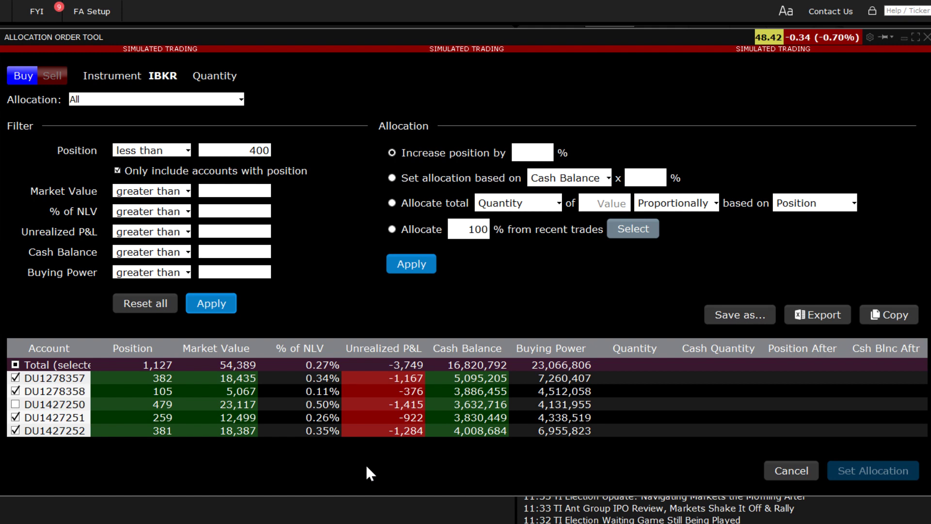
# - Add and apply a Cash Balance greater than 10 filter
pyautogui.click(189, 252)
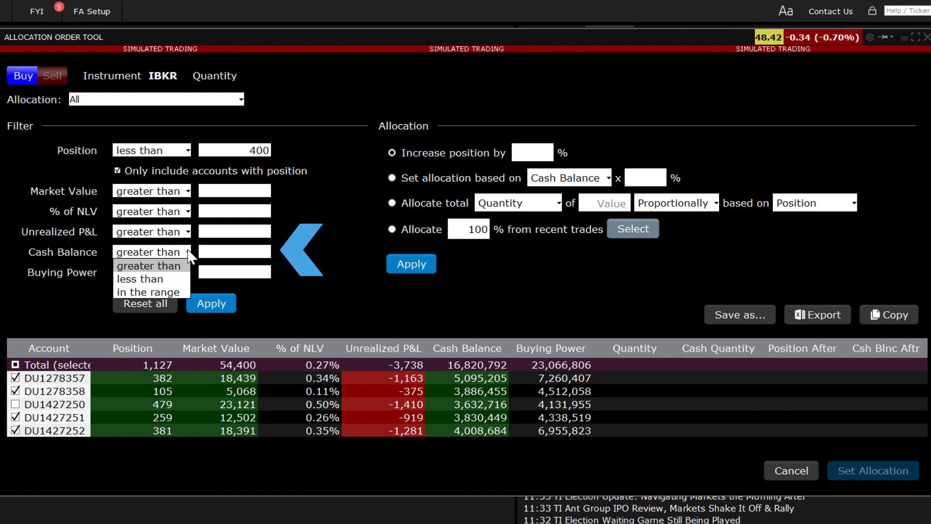
pyautogui.click(205, 252)
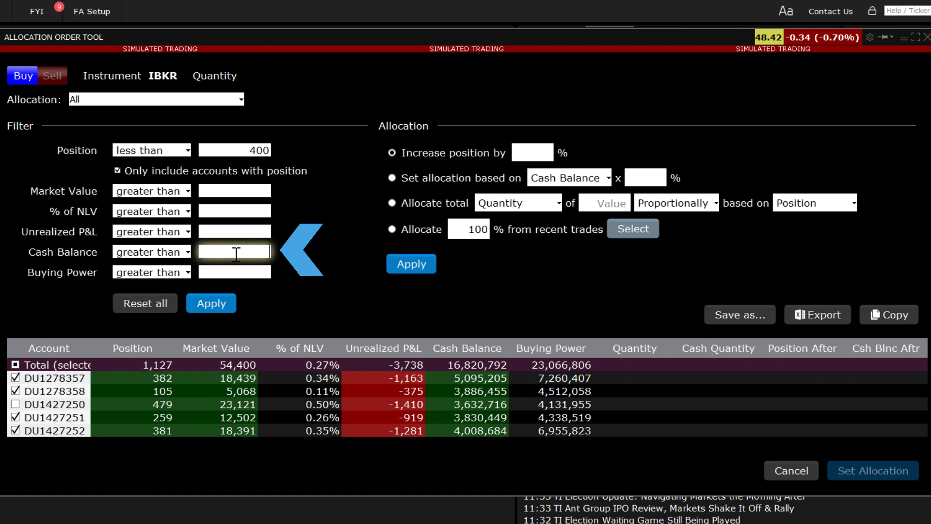
pyautogui.write('10')
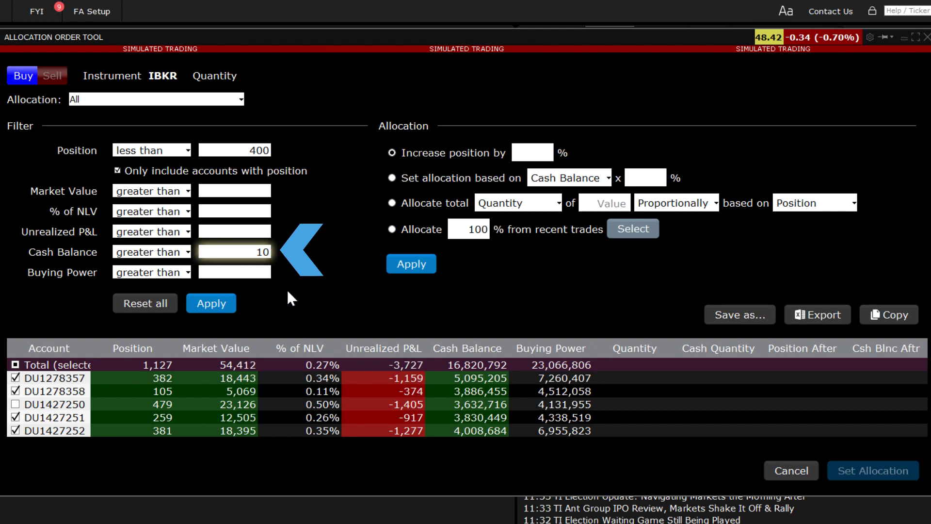
pyautogui.click(221, 302)
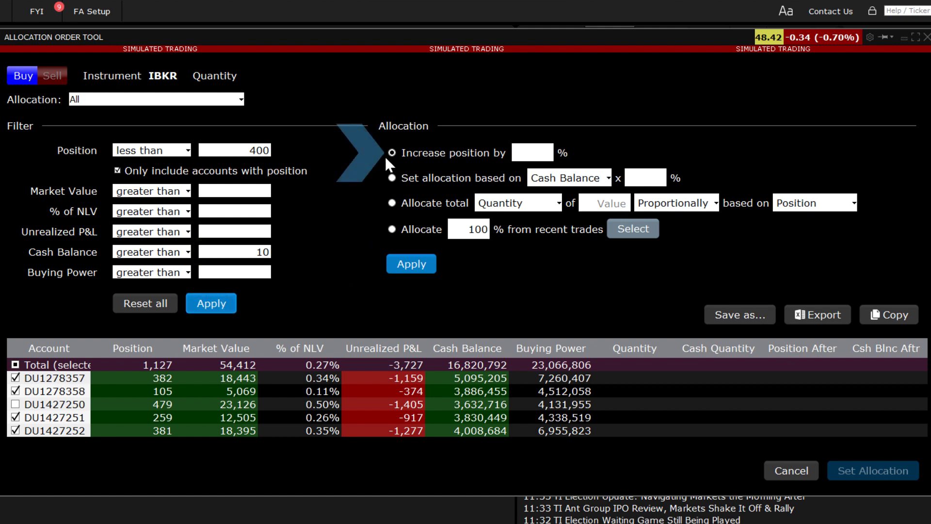
# - Increase each filtered account's IBKR position by 5%, giving a 55-share total (19, 5, 12, 19)
pyautogui.click(545, 152)
pyautogui.write('5')
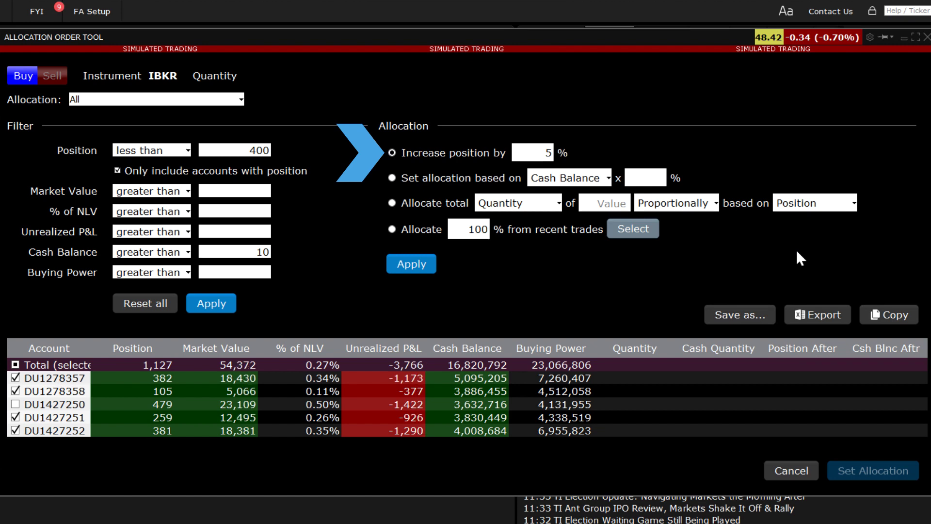
pyautogui.click(425, 264)
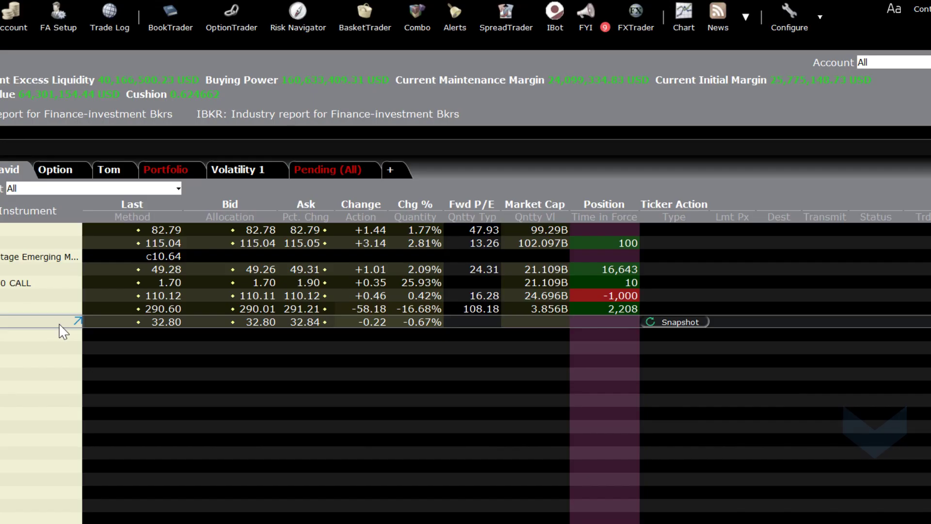
# - Launch the Allocation Order Tool from the BAB watchlist row's context menu
pyautogui.rightClick(140, 304)
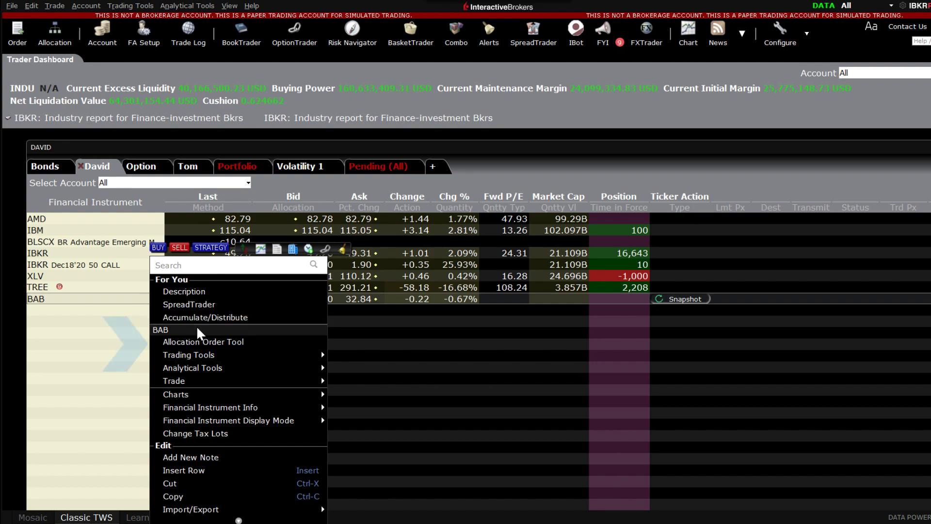
pyautogui.click(266, 342)
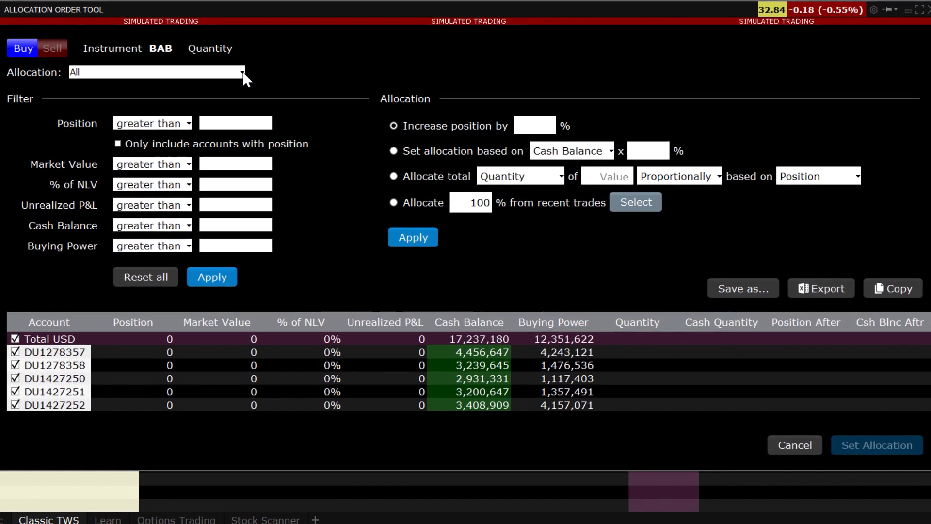
# - Limit the allocation to group G3 with buying power in the range 2,000,000 to 10,000,000
pyautogui.click(256, 132)
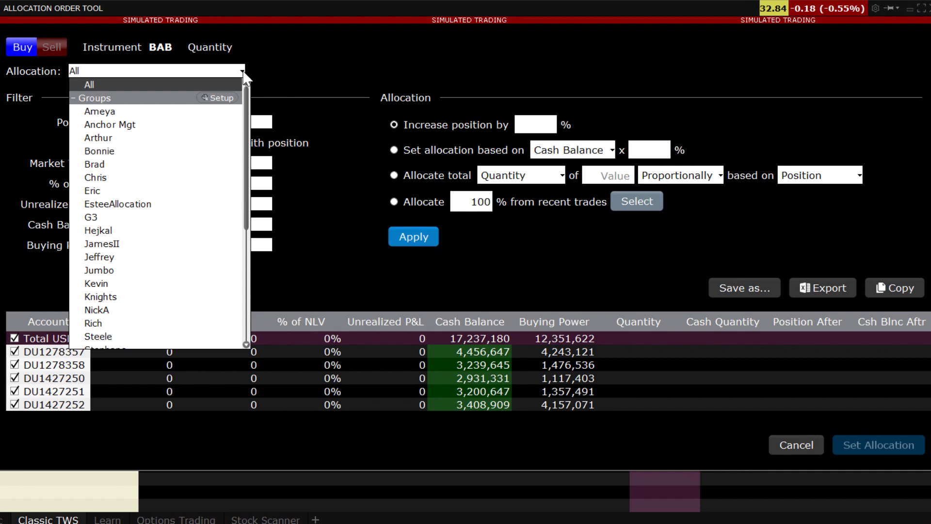
pyautogui.click(202, 217)
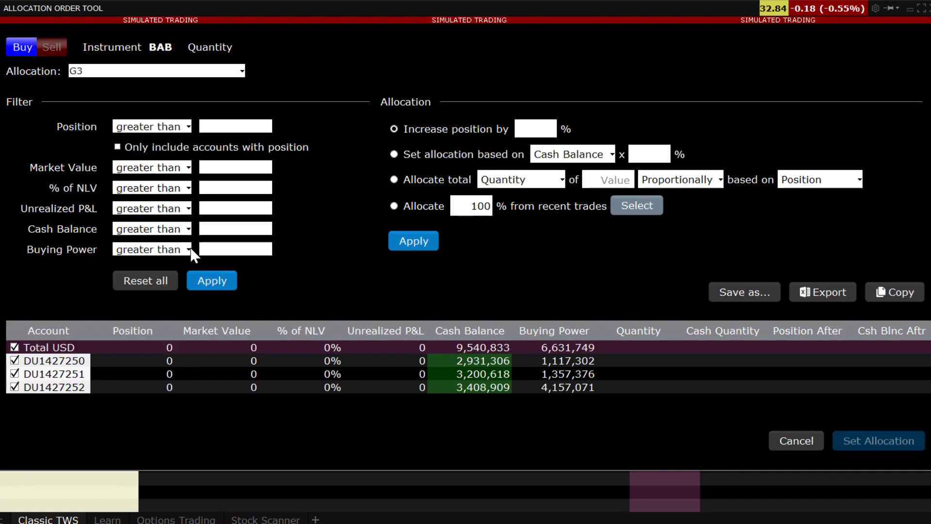
pyautogui.click(190, 249)
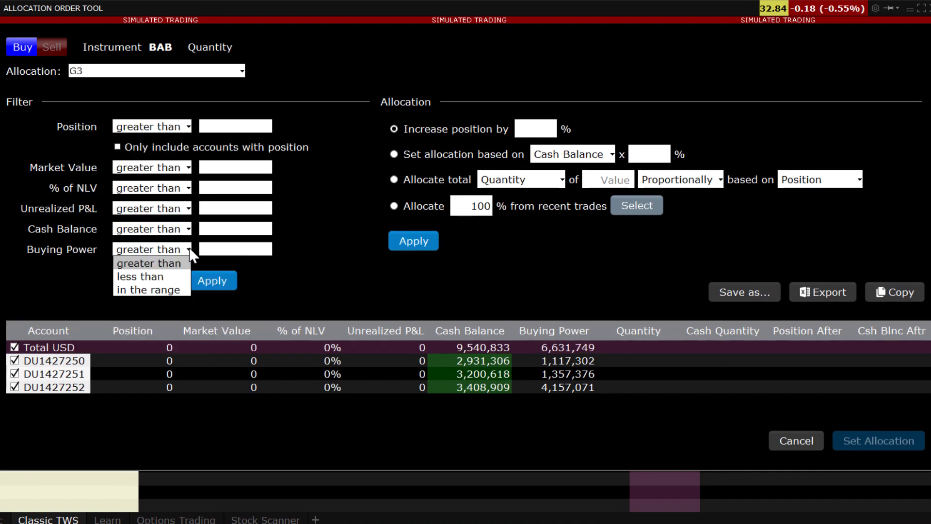
pyautogui.click(171, 289)
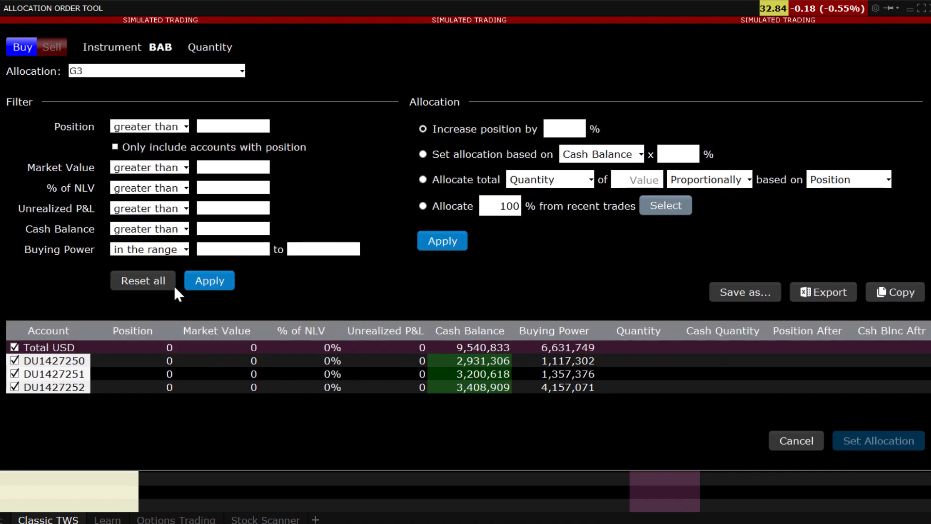
pyautogui.click(249, 249)
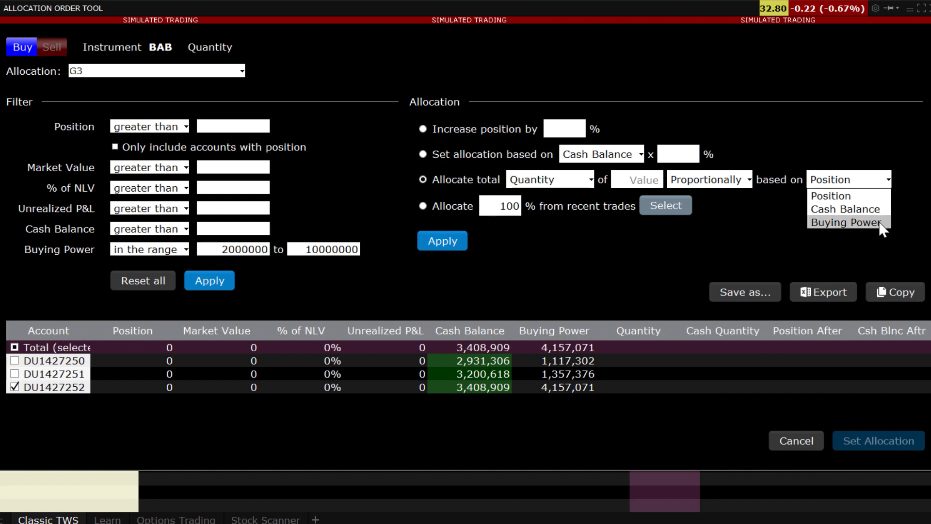
# - Allocate the 5,000 shares based on buying power and set it as a BAB buy order
pyautogui.click(879, 221)
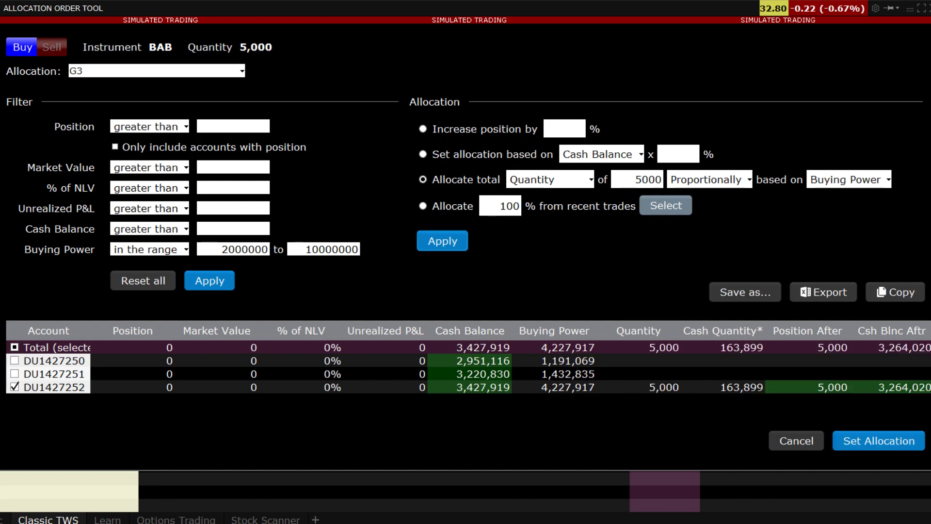
pyautogui.click(877, 438)
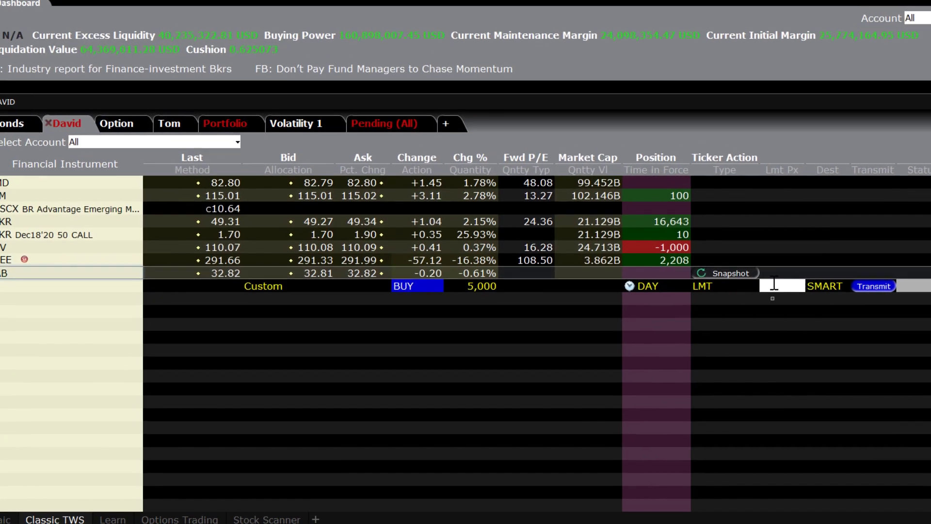
pyautogui.click(788, 278)
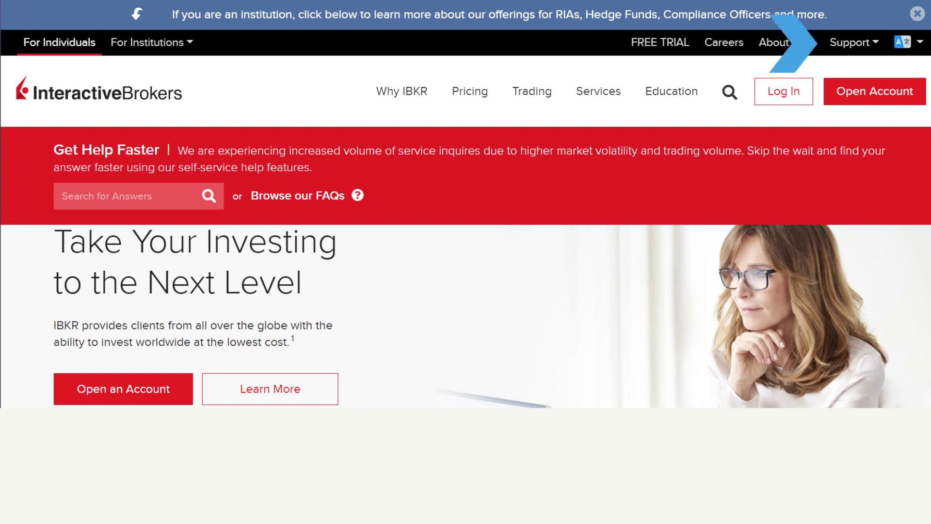
# - Show the Support menu options on the Interactive Brokers website
pyautogui.click(846, 44)
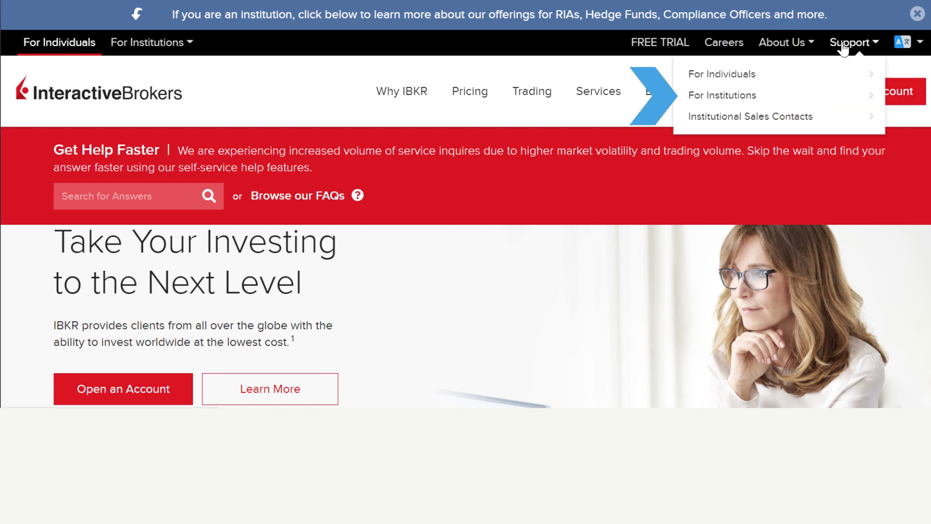